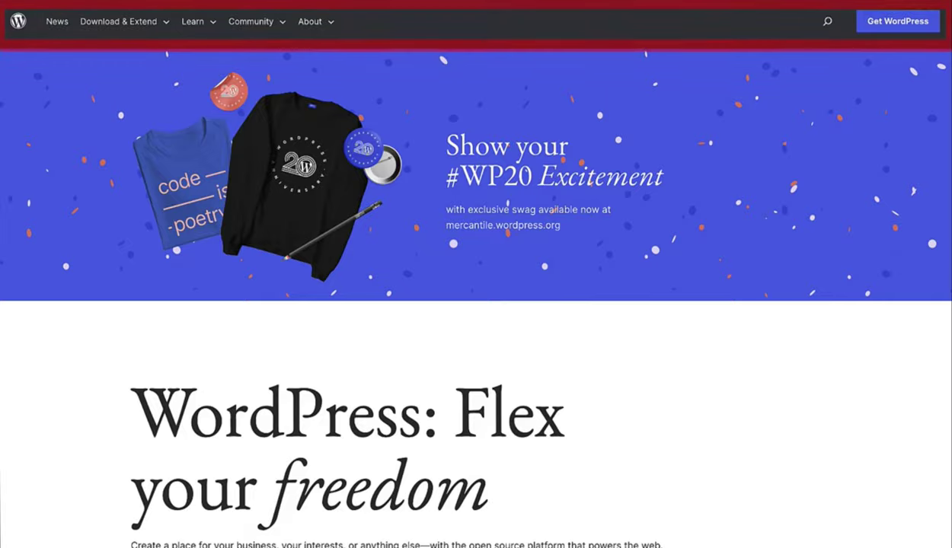
Scroll to the wordpress.org footer and open the About page.
scroll(702, 157, down, 15)
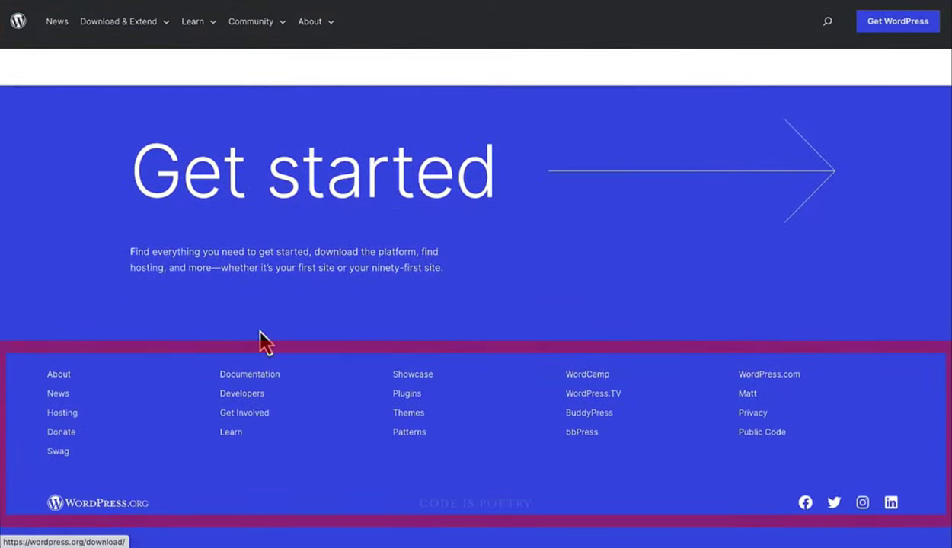
click(56, 376)
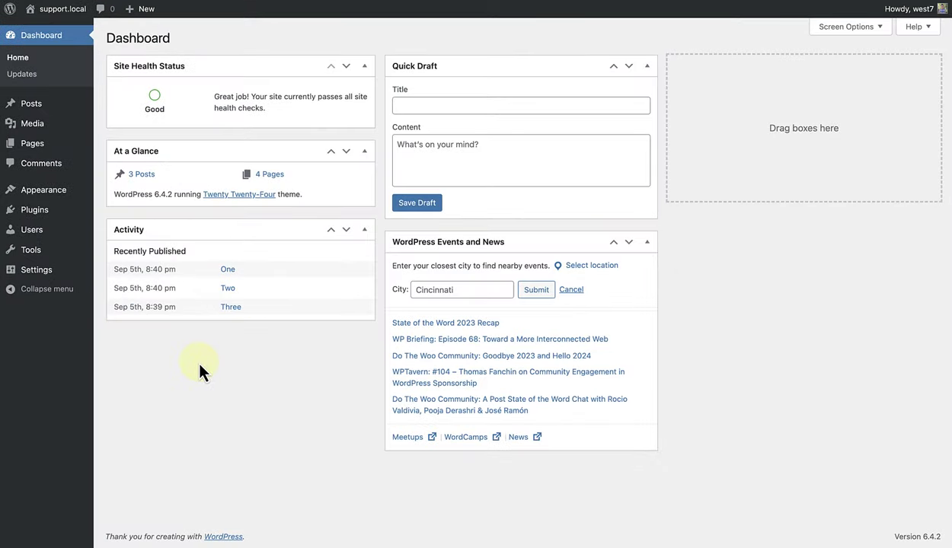
From Appearance > Editor, open the Blog Home template in the full Site Editor.
mouse_move(57, 193)
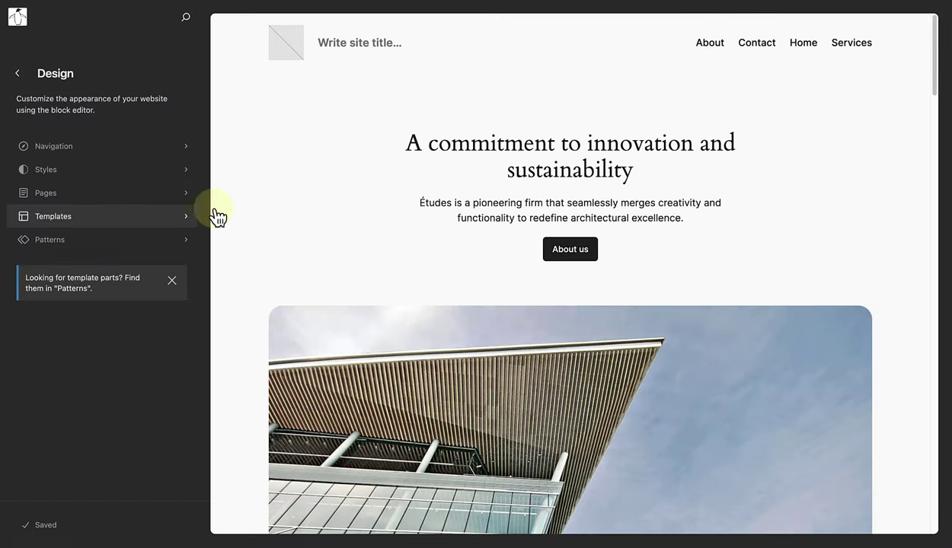
click(276, 213)
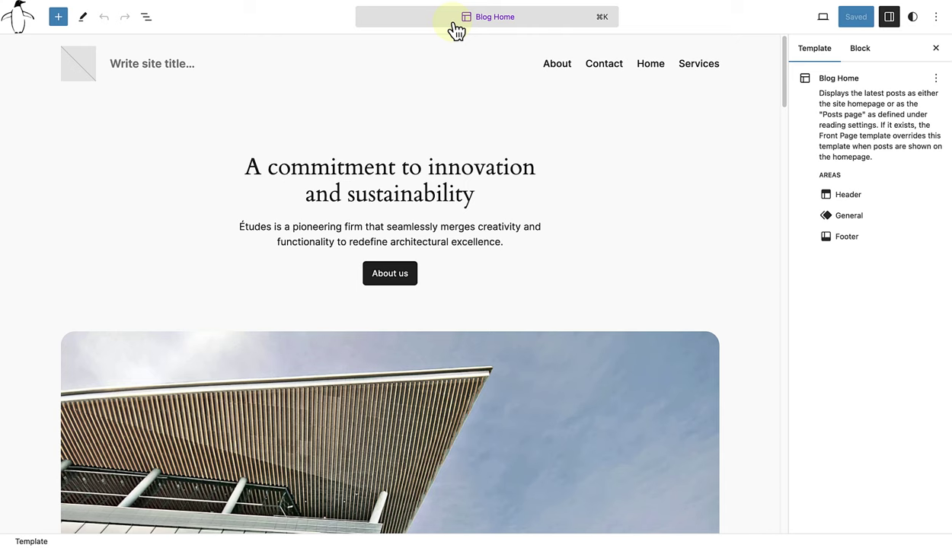
In List View, select the Header, then the Footer, then the Header block again.
click(149, 22)
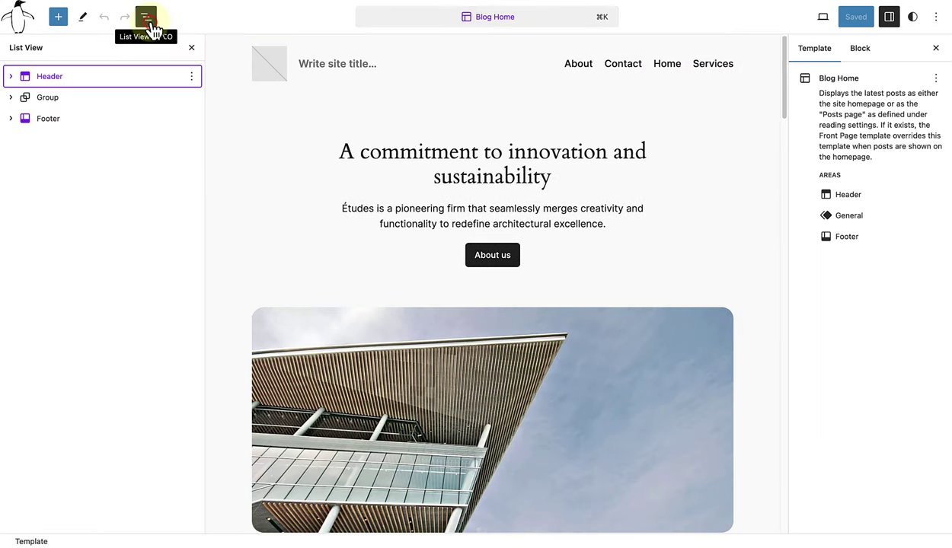
click(111, 83)
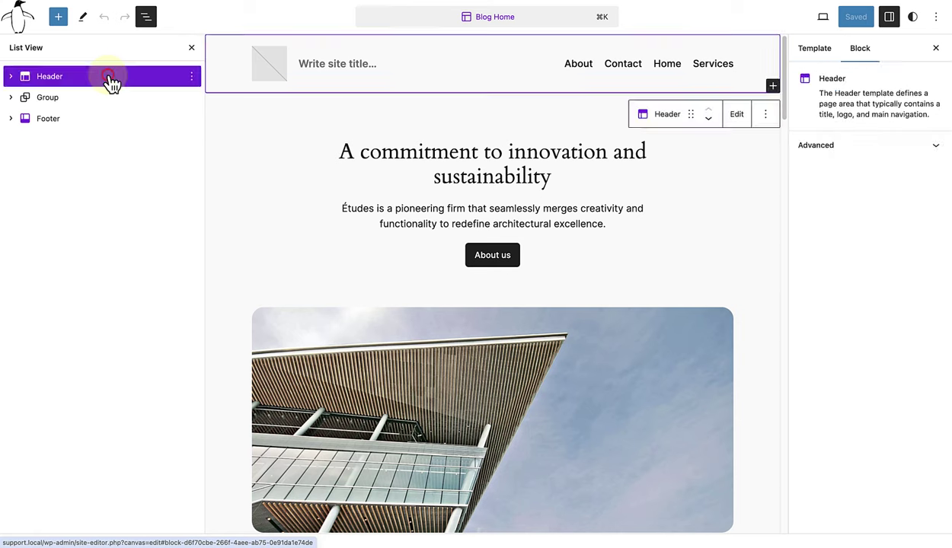
click(104, 127)
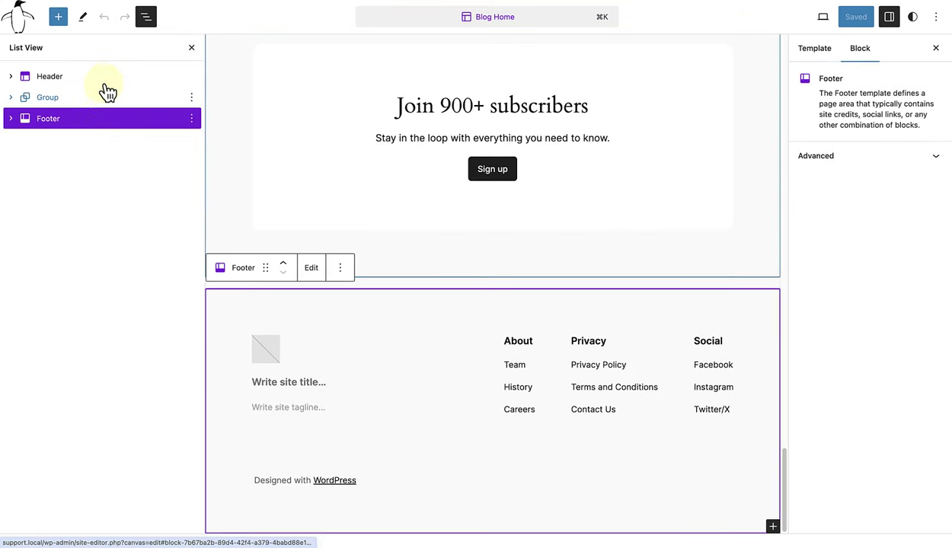
click(107, 81)
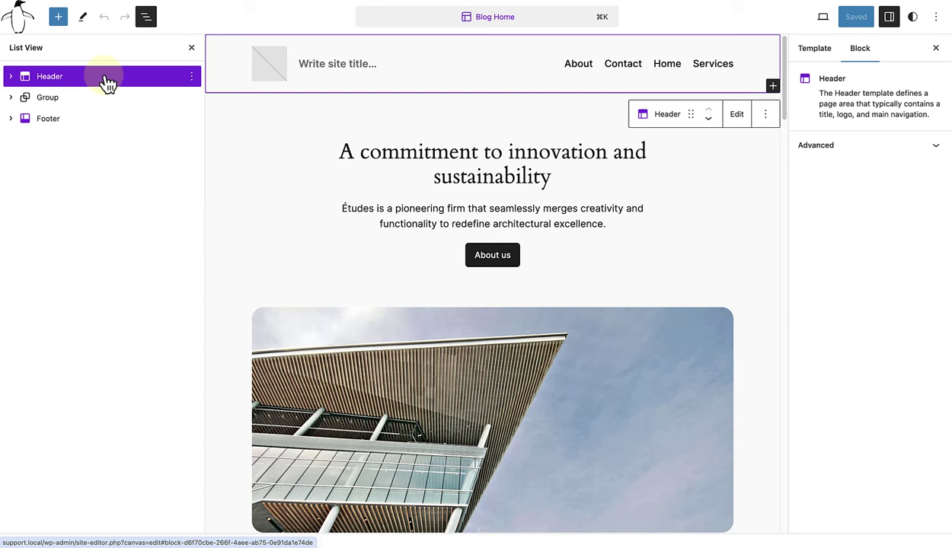
Browse the Replace Header options for the Header block without changing it.
click(192, 77)
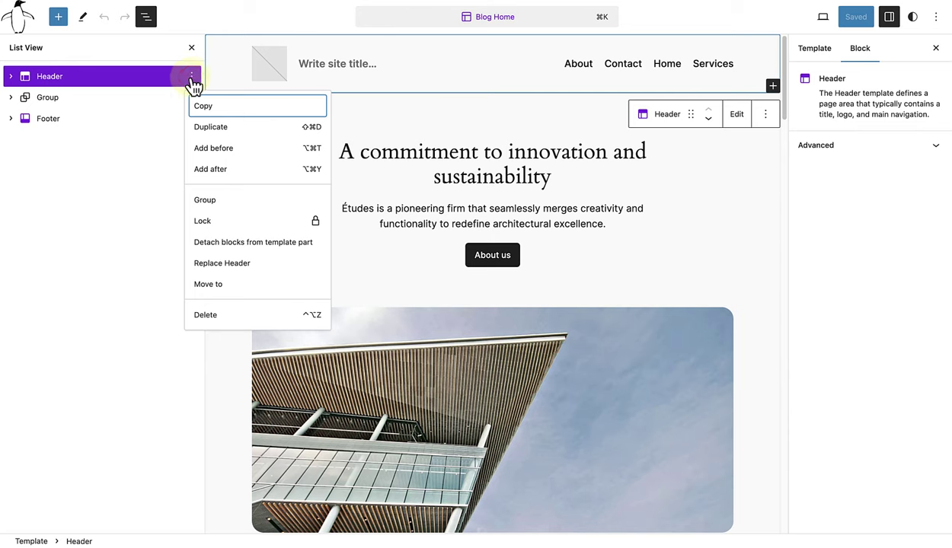
click(207, 267)
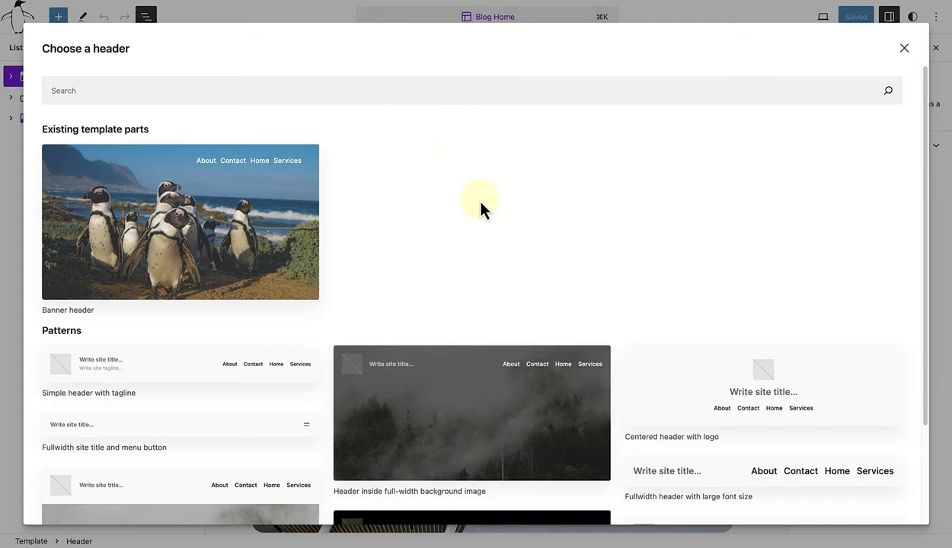
scroll(480, 205, down, 4)
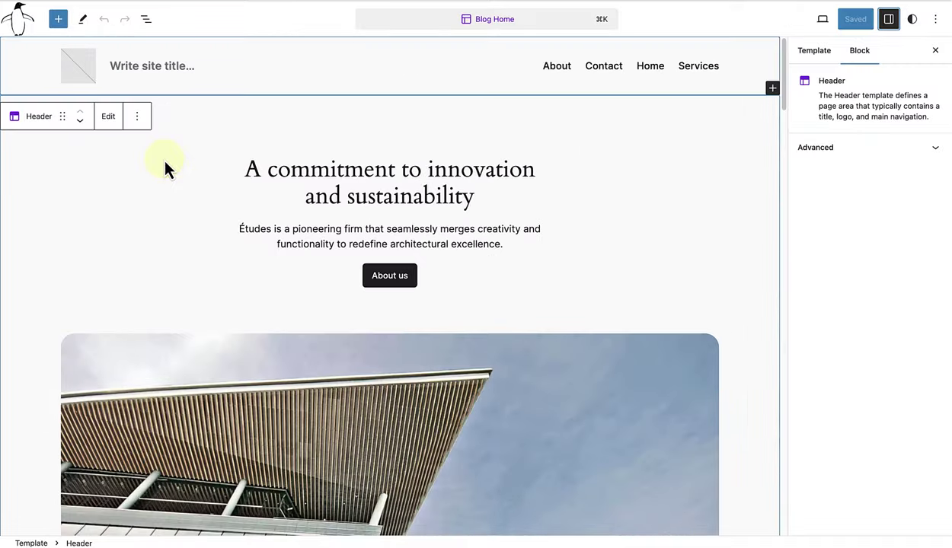
Edit the Header template part and set the penguin drawing as its Site Logo.
click(109, 118)
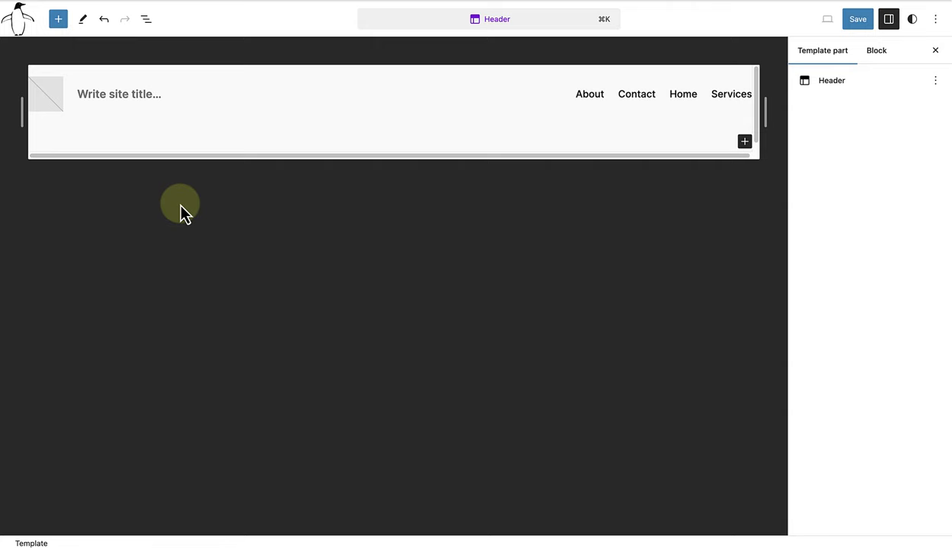
click(146, 20)
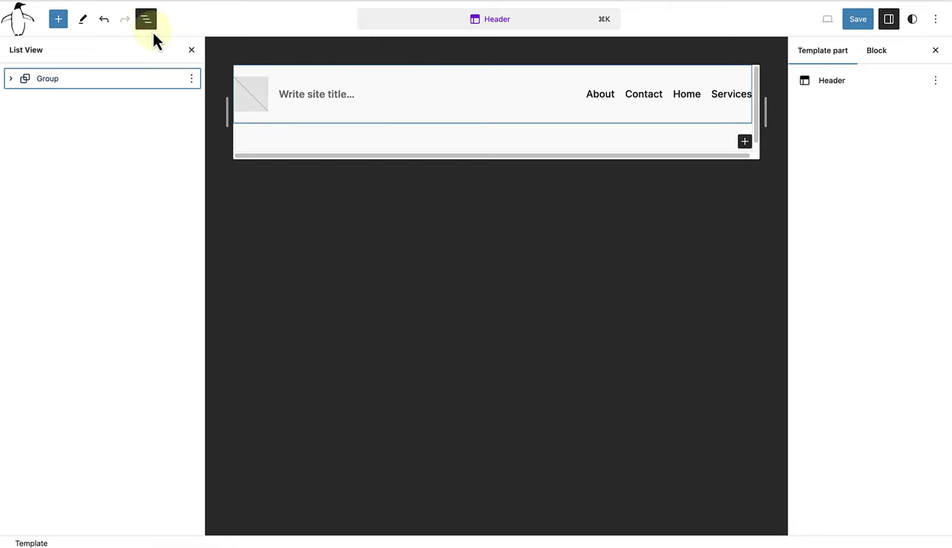
click(248, 98)
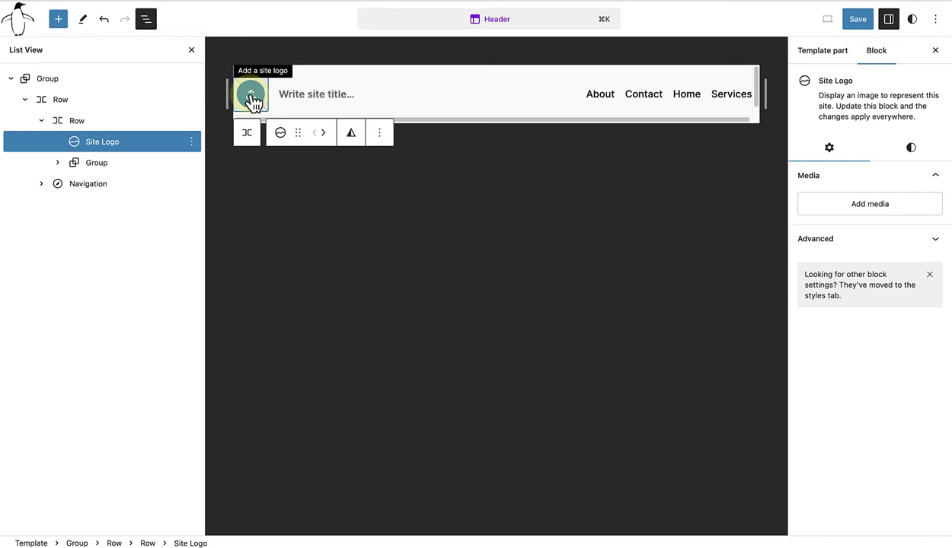
click(251, 97)
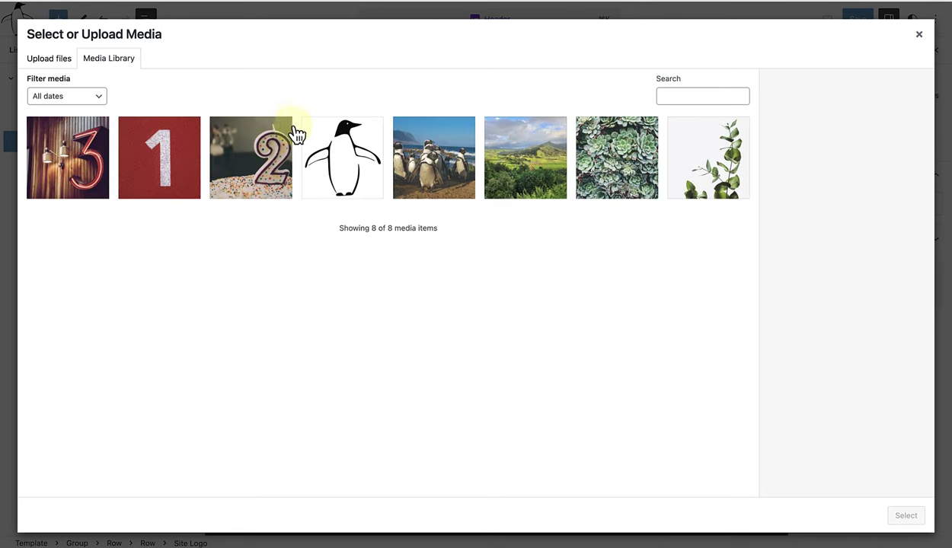
click(344, 155)
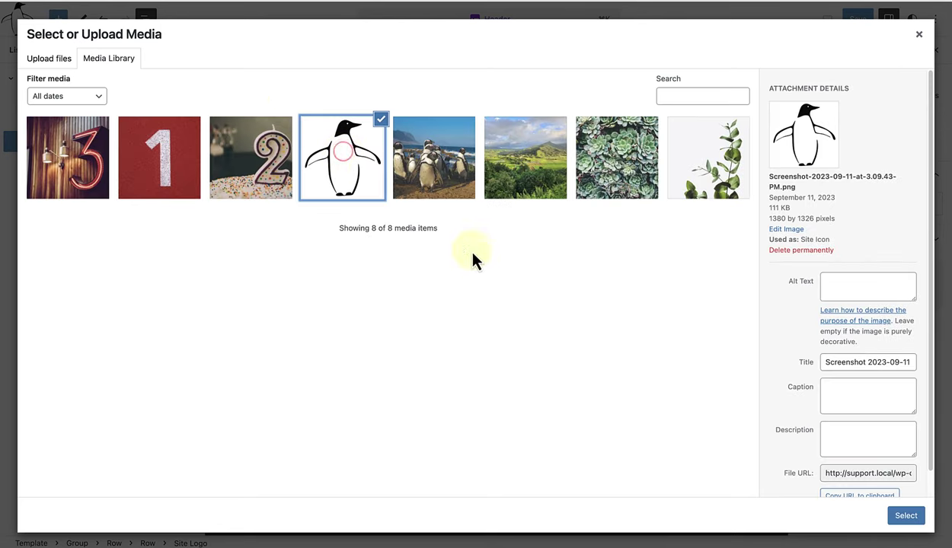
click(907, 517)
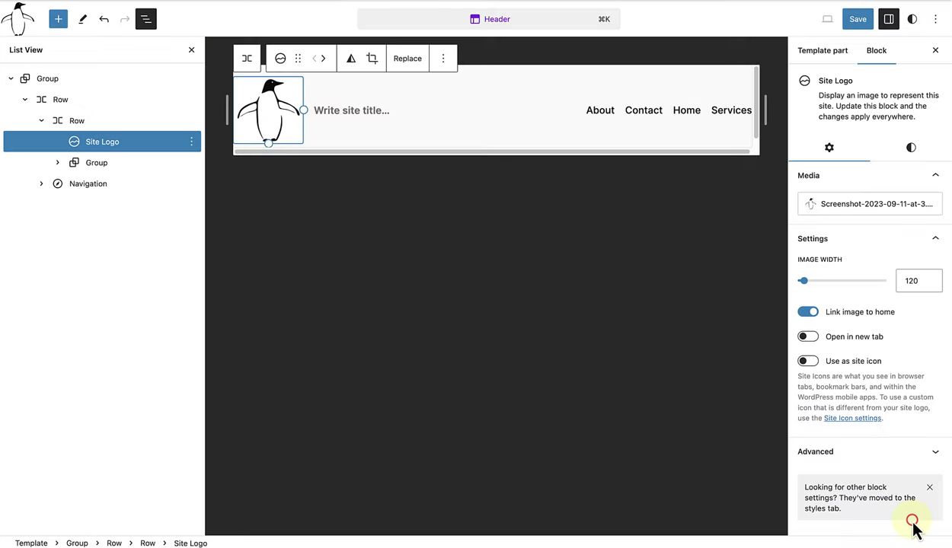
Give the header the site title 'Penguin Palace' and save the changes.
click(320, 111)
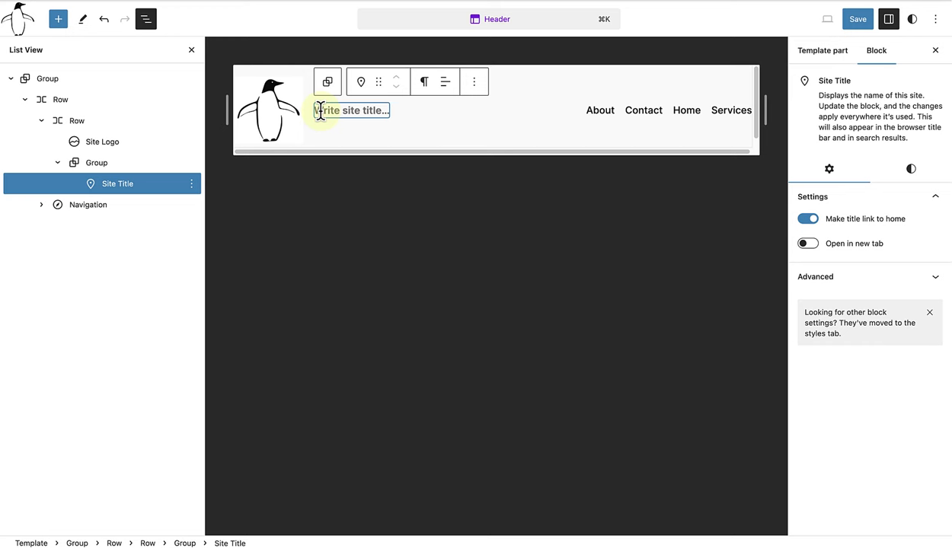
text(Penguin Palace)
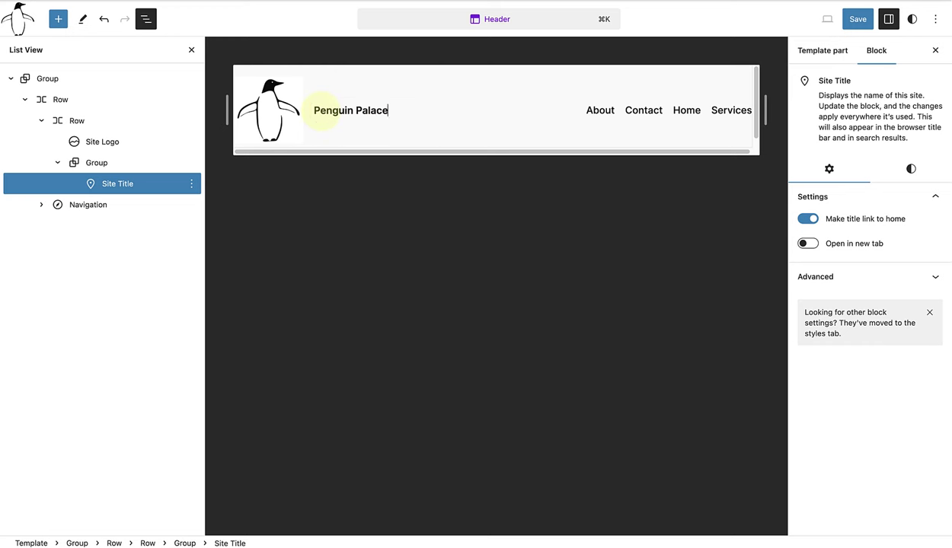
click(428, 198)
click(855, 21)
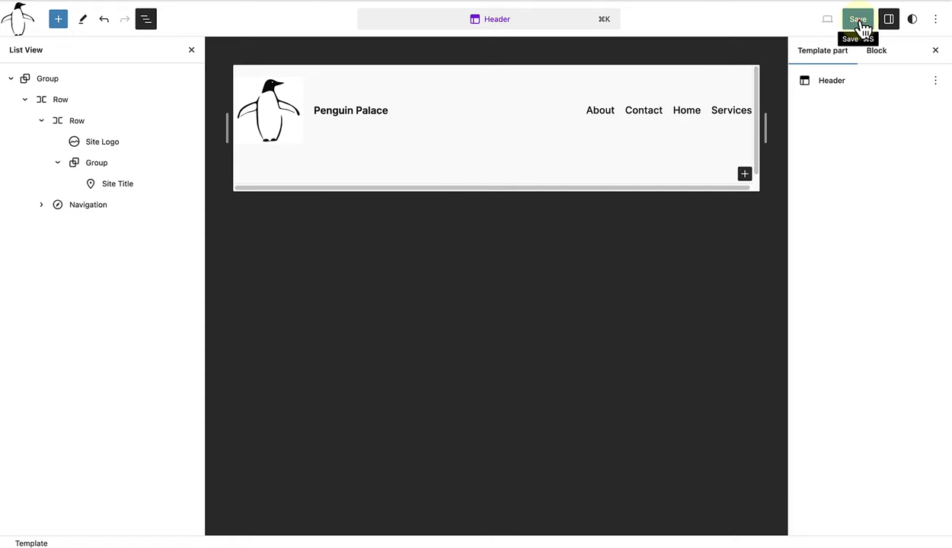
click(841, 26)
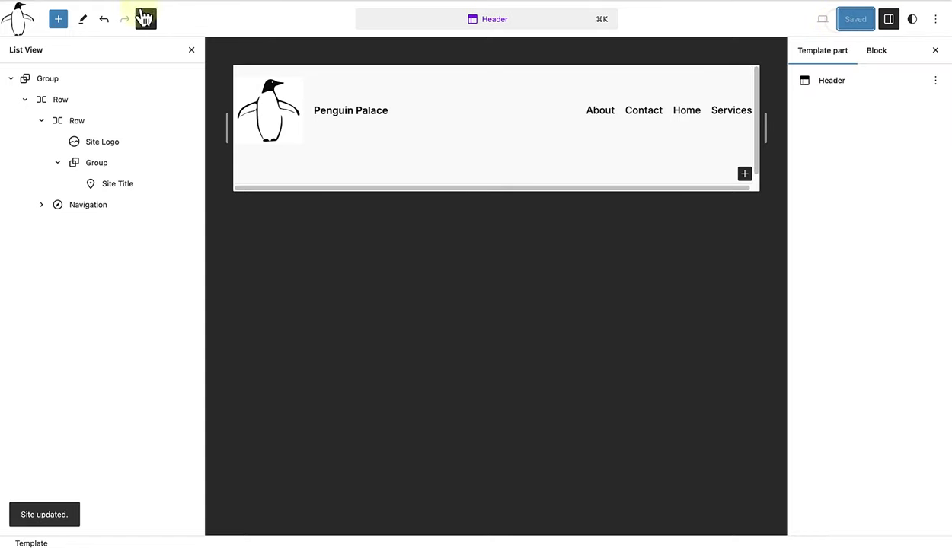
Back in Blog Home, check the Footer and Header in List View for the new logo and title.
click(17, 15)
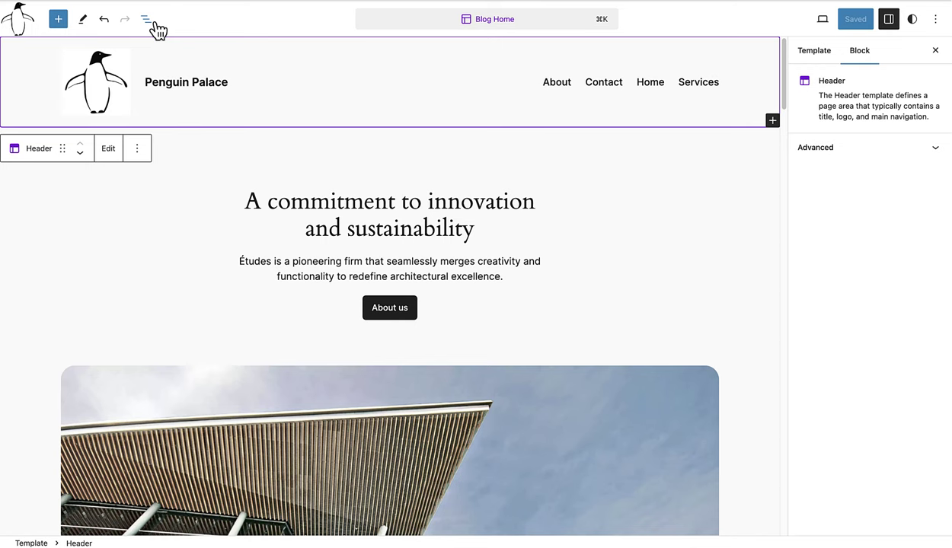
click(146, 19)
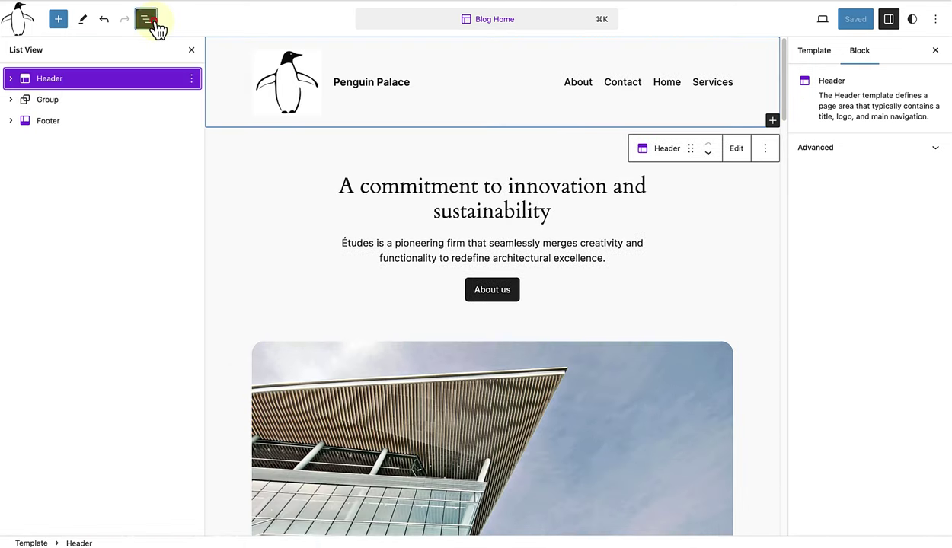
click(125, 123)
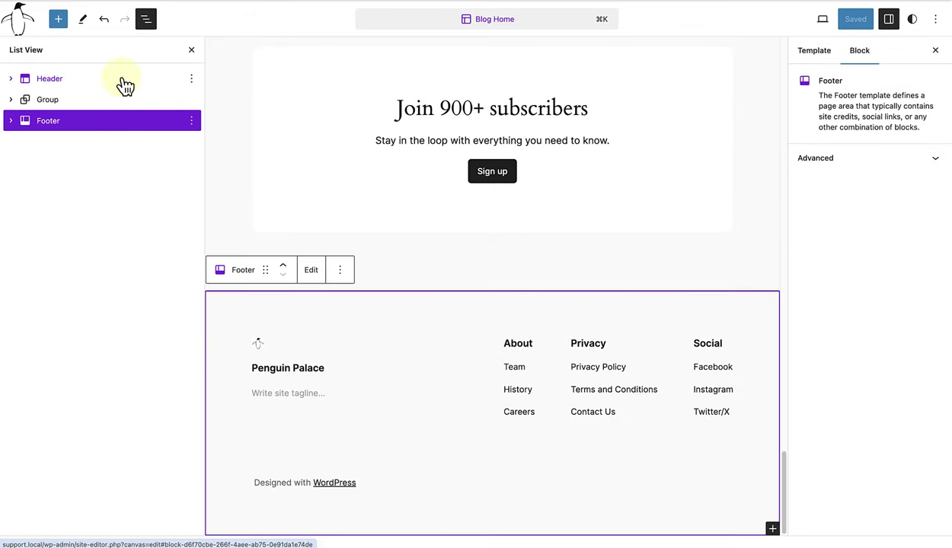
click(121, 80)
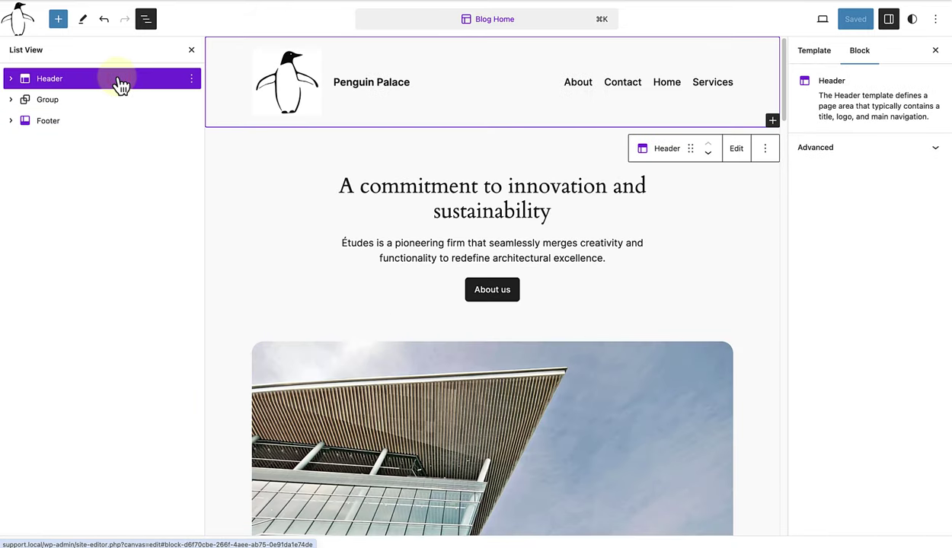
Preview the Pages and Page: 404 templates, then open Blog Home's Header block options.
click(26, 27)
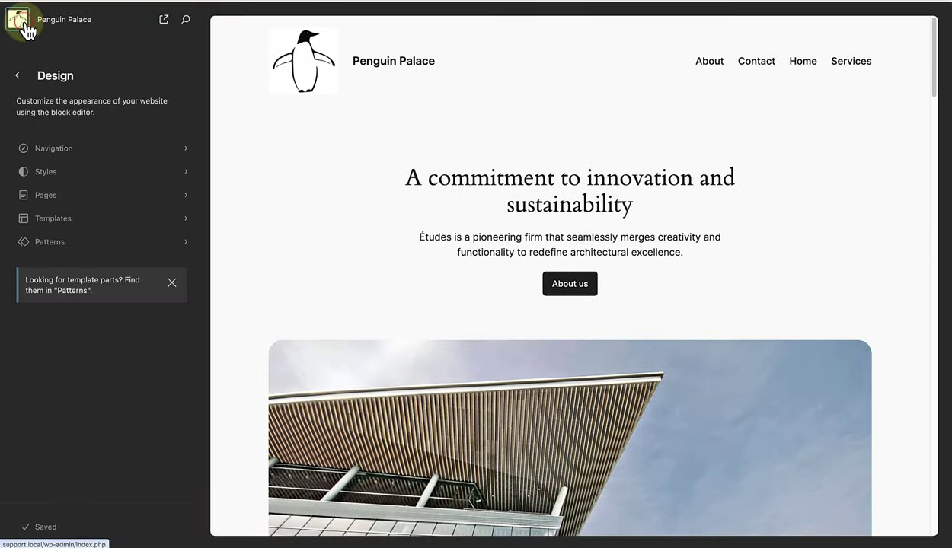
click(55, 220)
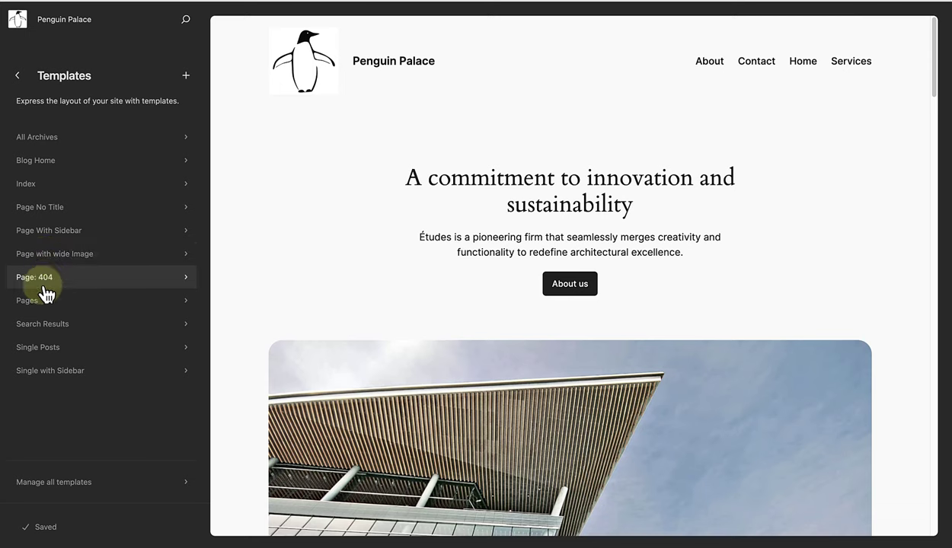
click(38, 301)
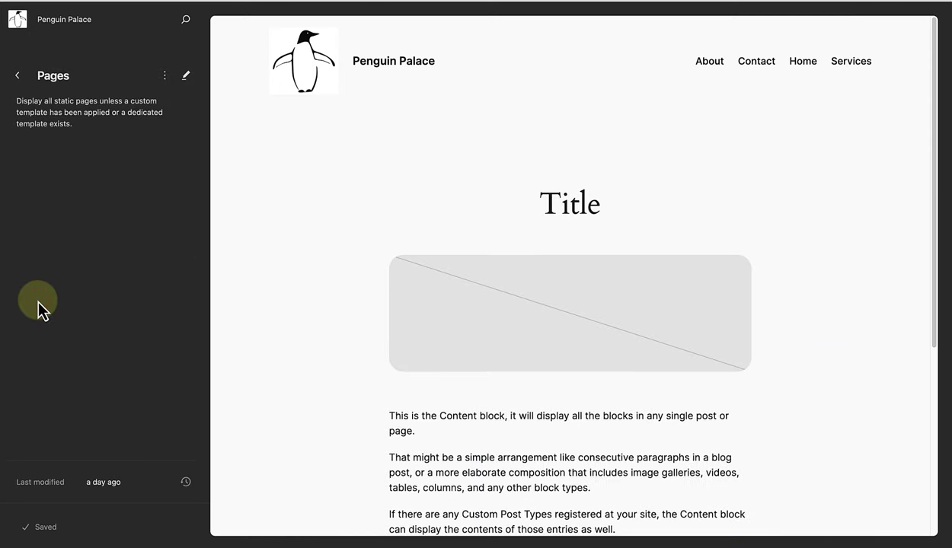
click(17, 76)
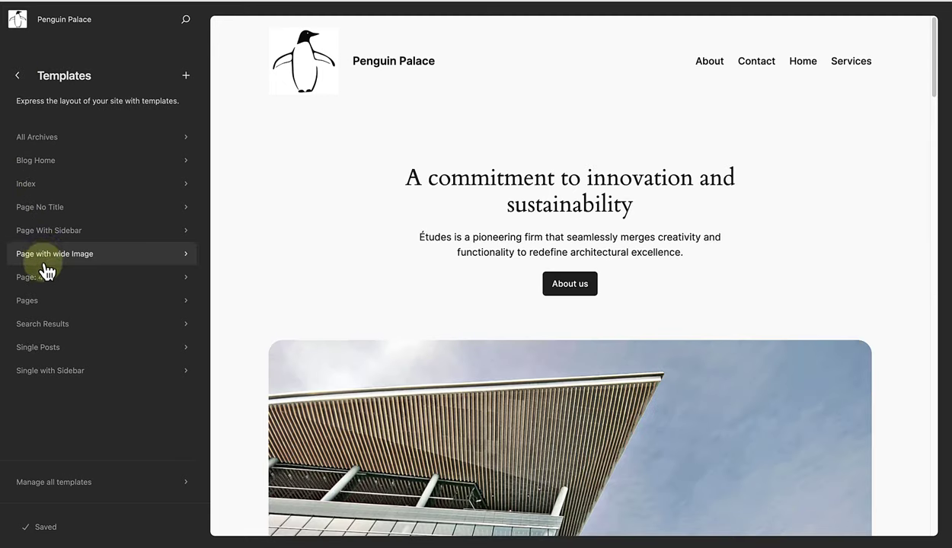
click(44, 279)
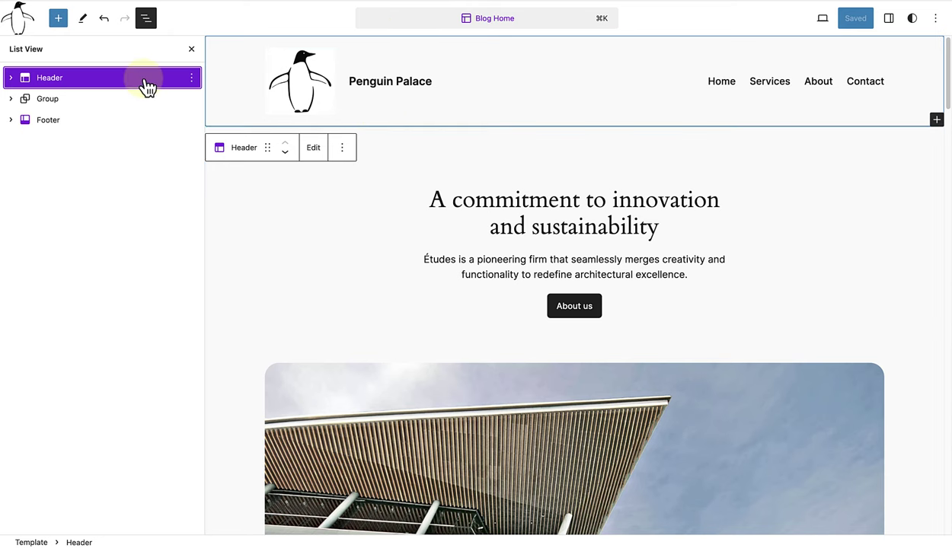
click(192, 79)
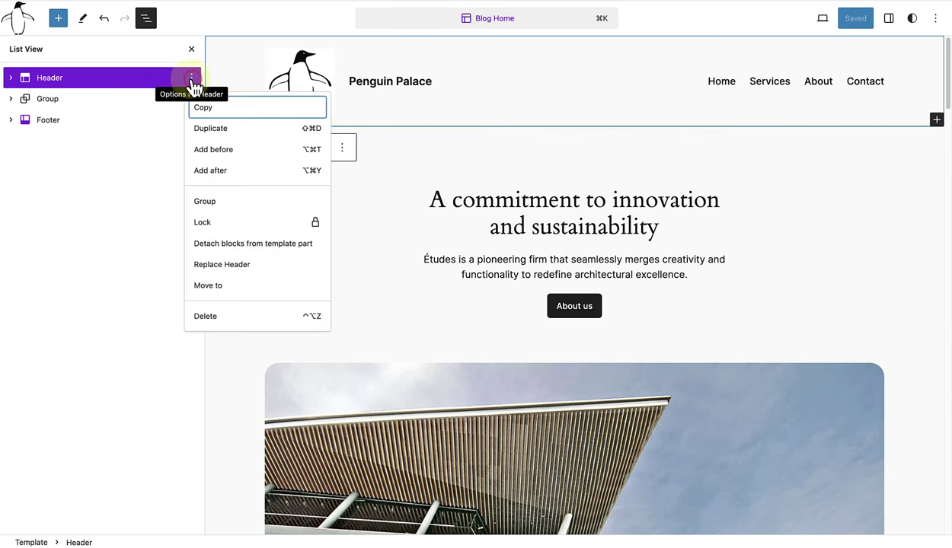
Replace Blog Home's header with the existing penguin Banner header template part.
click(223, 265)
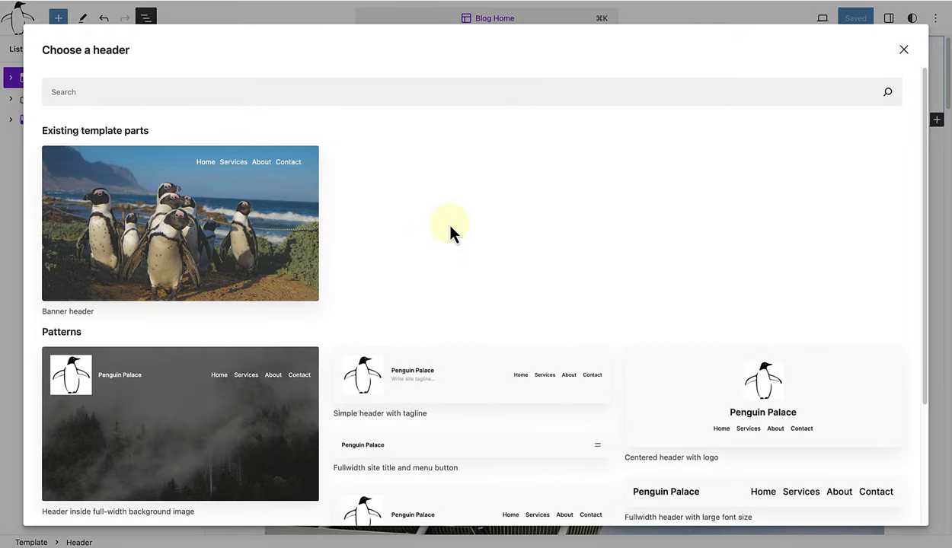
scroll(451, 232, down, 2)
scroll(450, 232, down, 2)
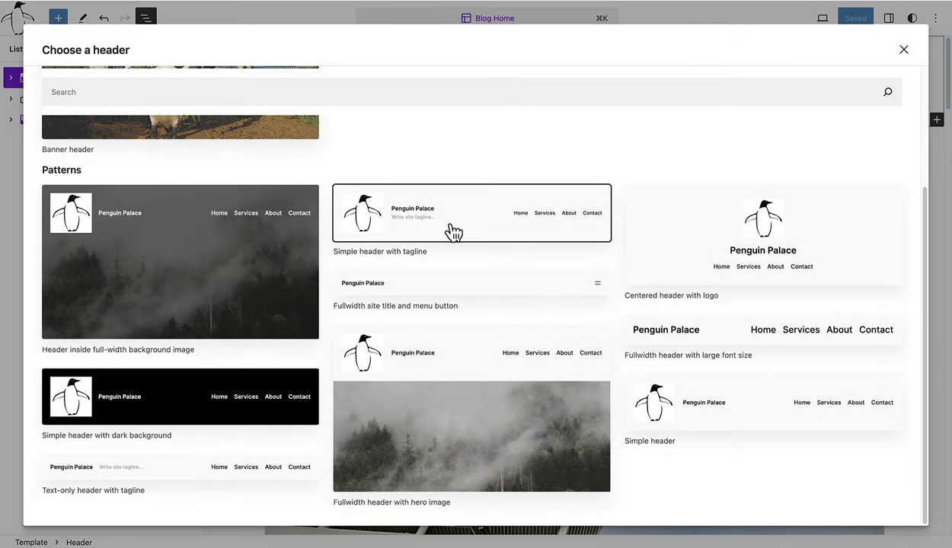
scroll(452, 230, up, 4)
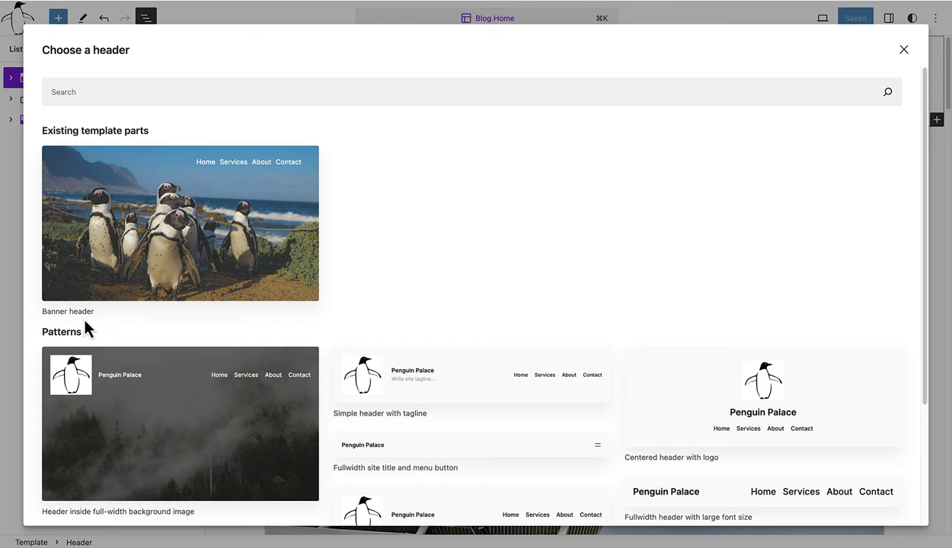
click(166, 233)
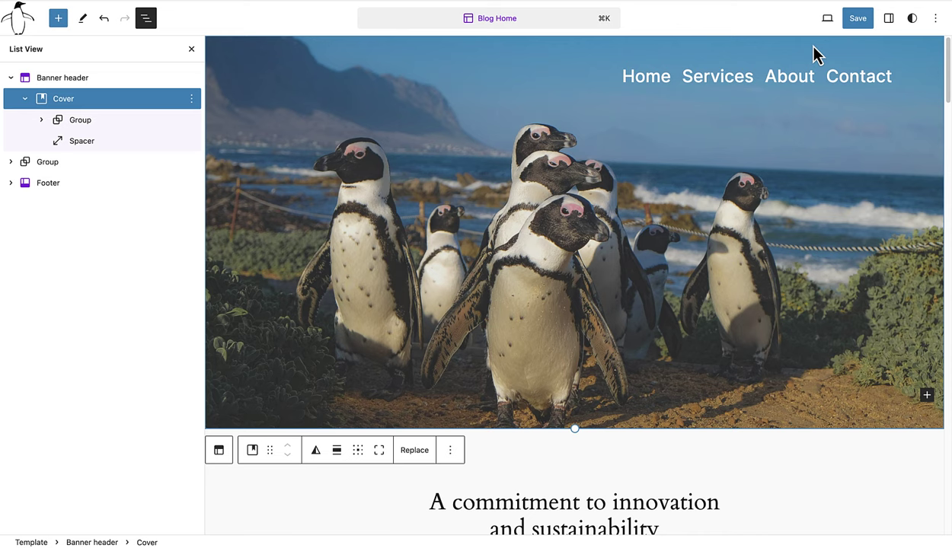
Save the Blog Home template with its new Banner header and leave the editor.
click(859, 20)
click(859, 21)
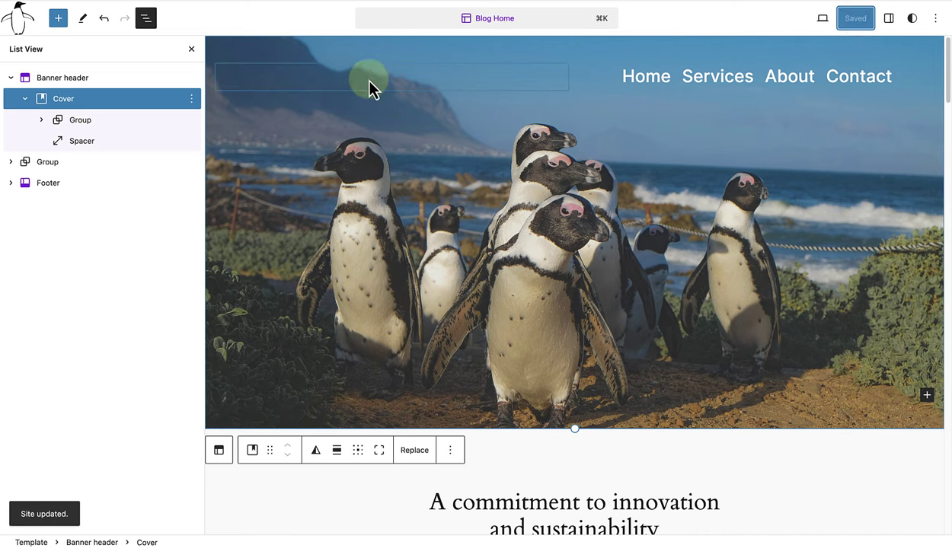
click(28, 27)
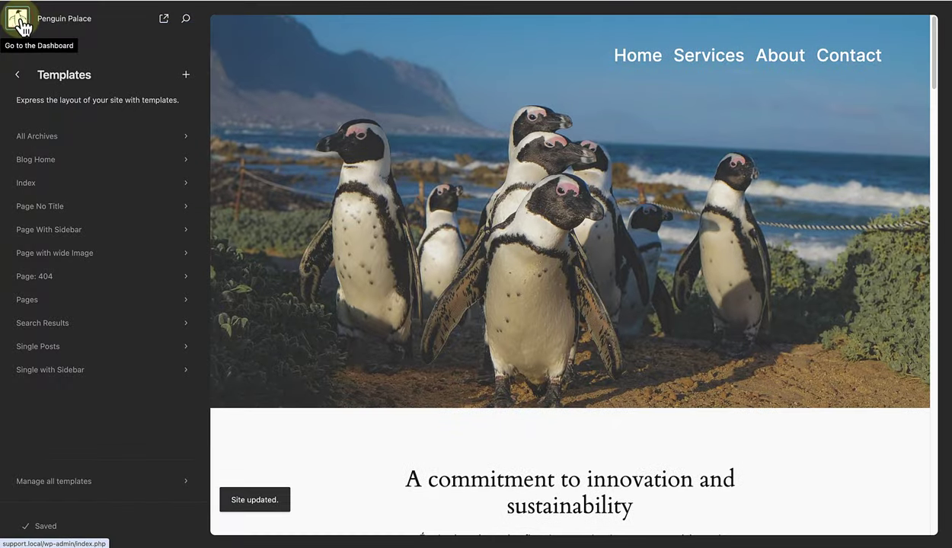
Preview the Pages and Page: 404 templates, then open Blog Home's details.
click(41, 300)
click(18, 76)
click(38, 276)
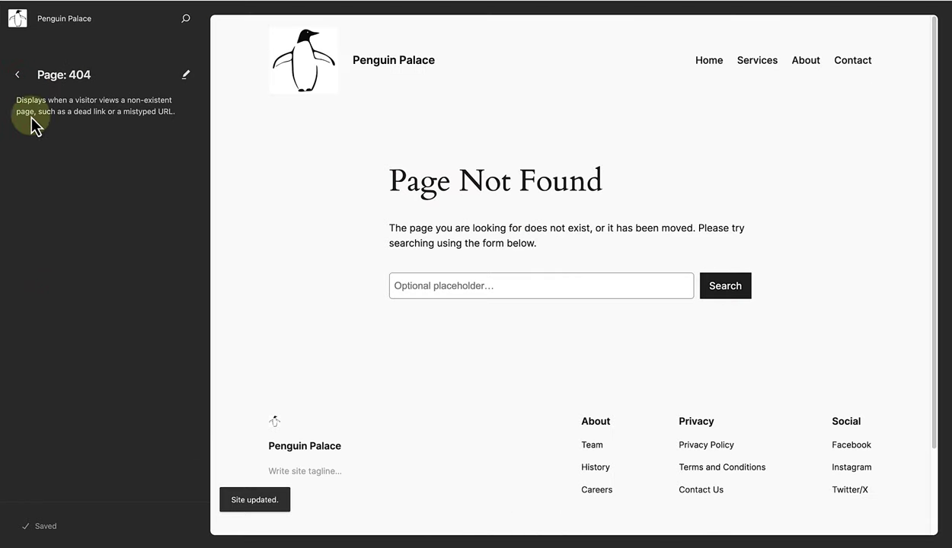
click(18, 74)
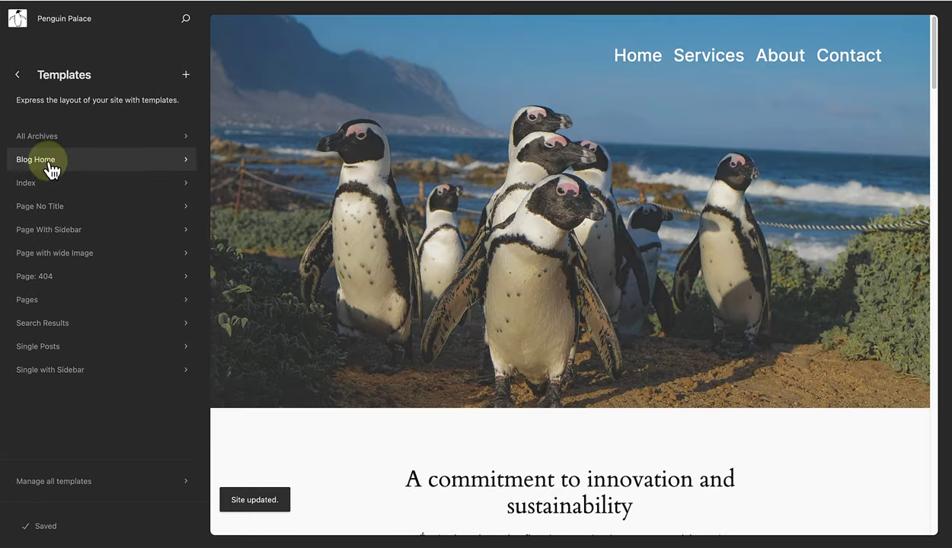
click(47, 160)
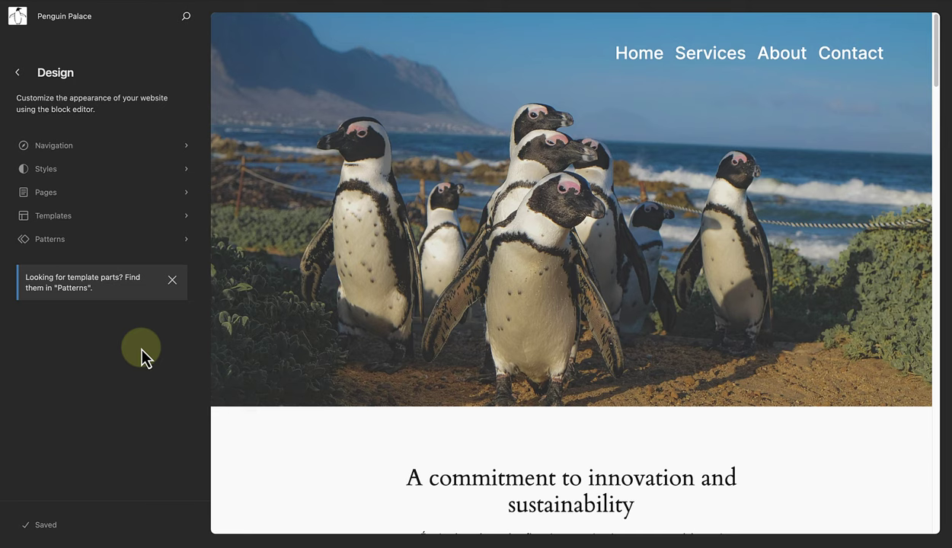
In Patterns, scroll to Template Parts and view the Header, then Footer parts.
click(69, 239)
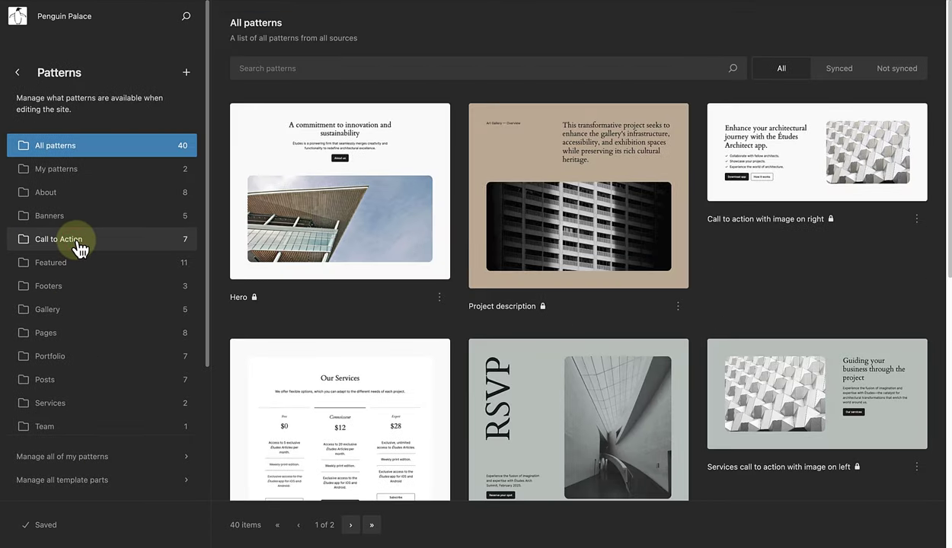
drag(213, 191, 207, 355)
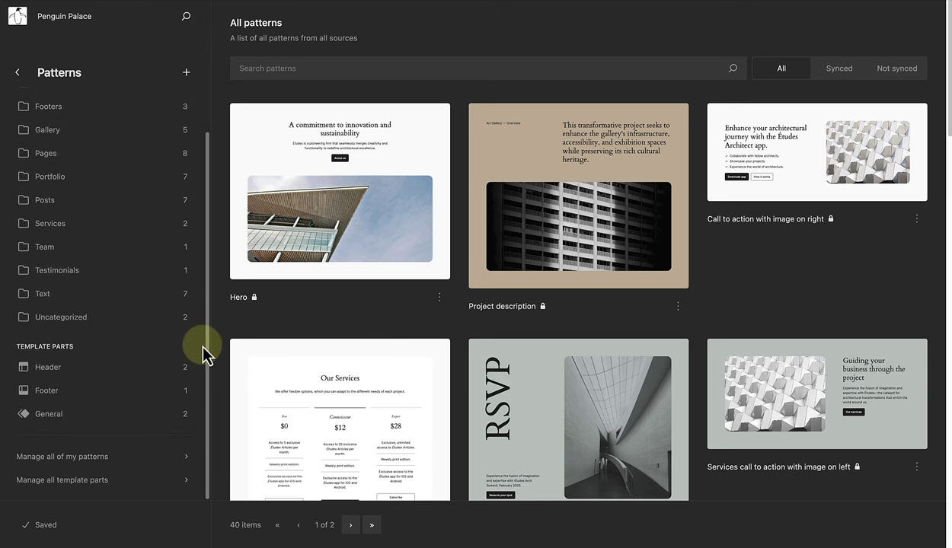
click(66, 373)
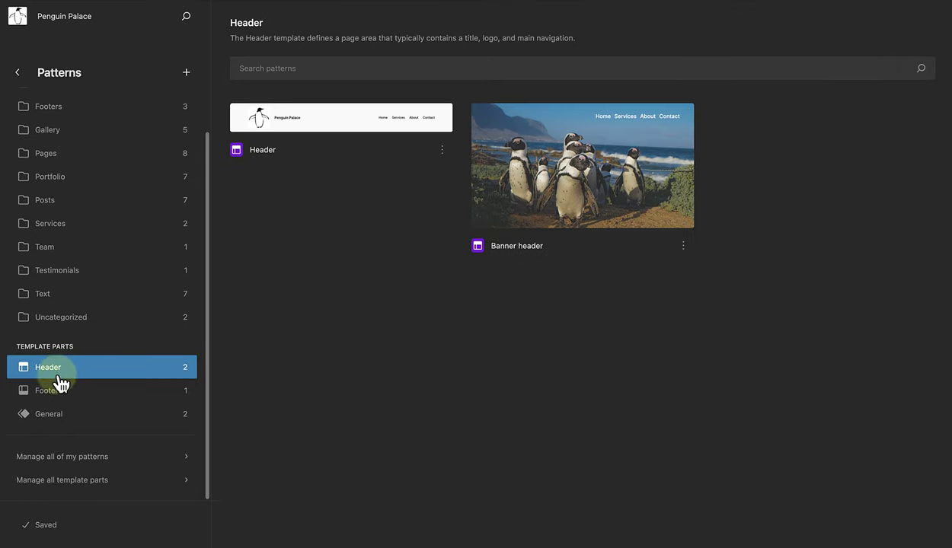
click(50, 396)
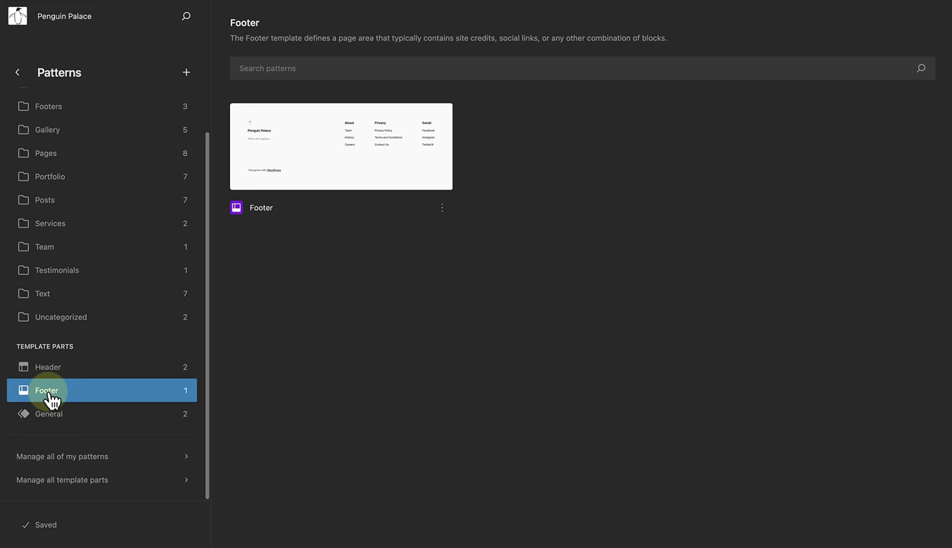
drag(204, 346, 188, 97)
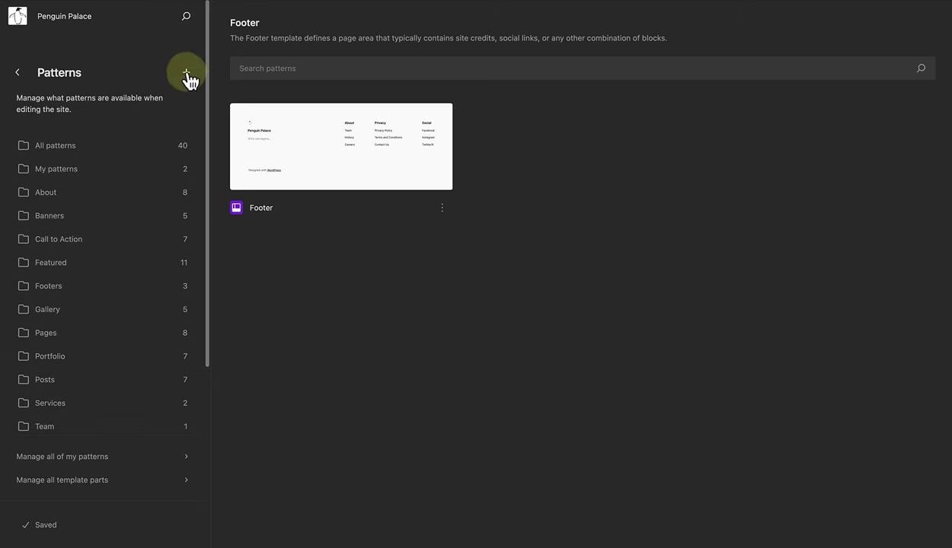
Create a new template part in the Footer area named 'Four column footer'.
click(186, 74)
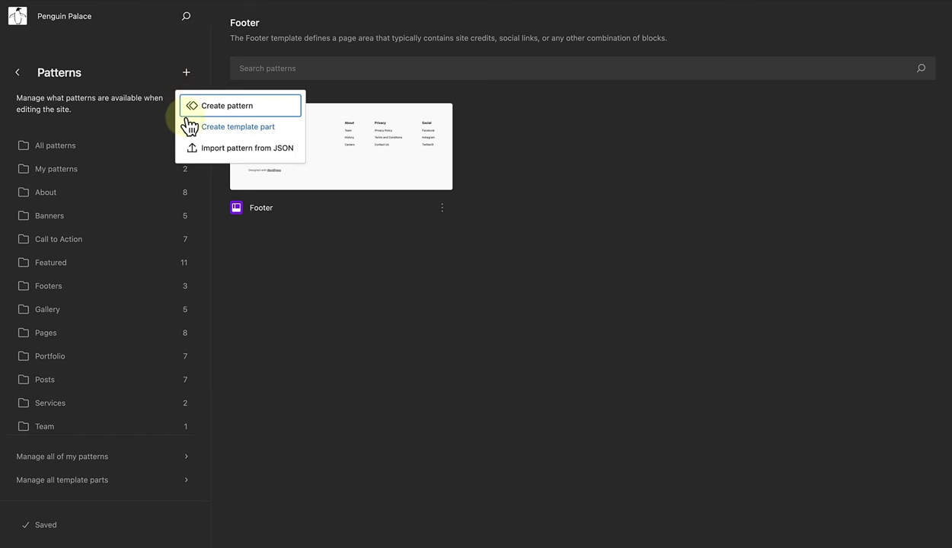
click(233, 134)
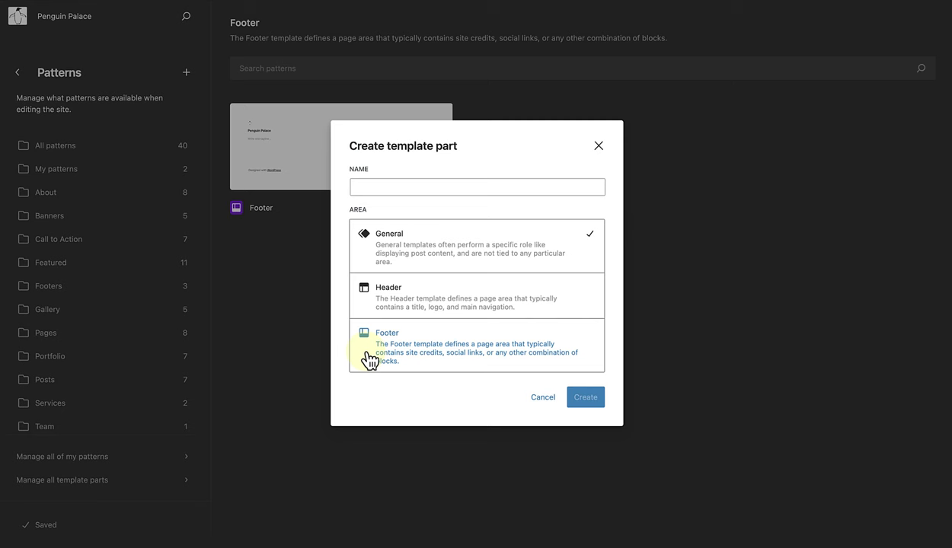
click(446, 350)
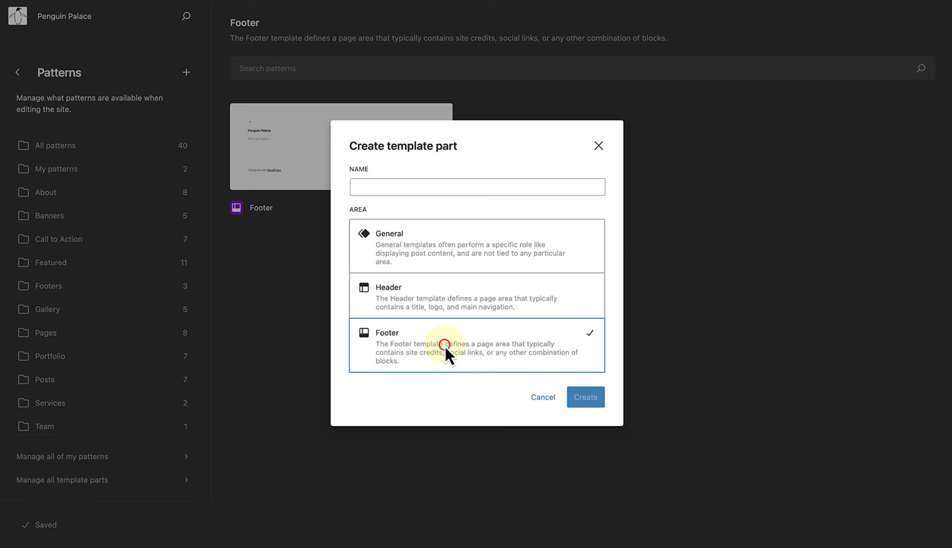
click(375, 187)
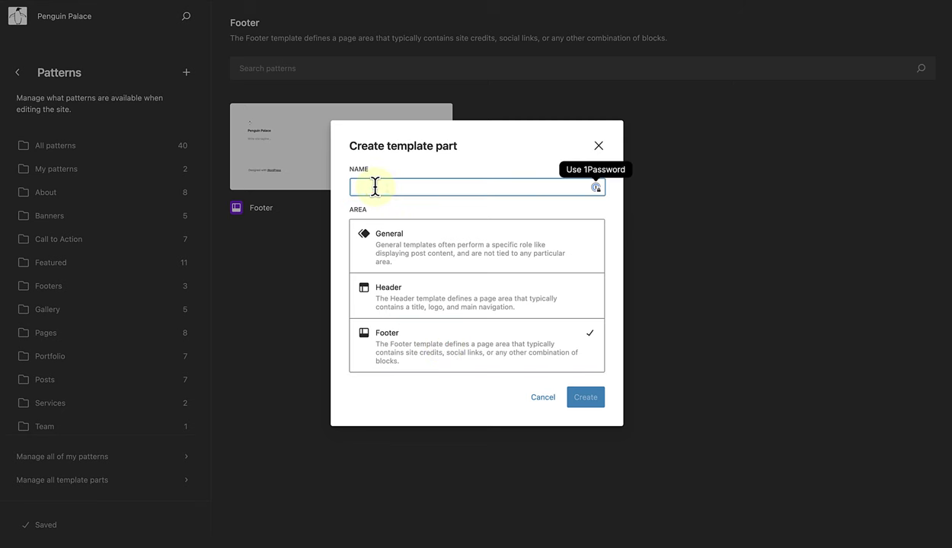
text(Four column)
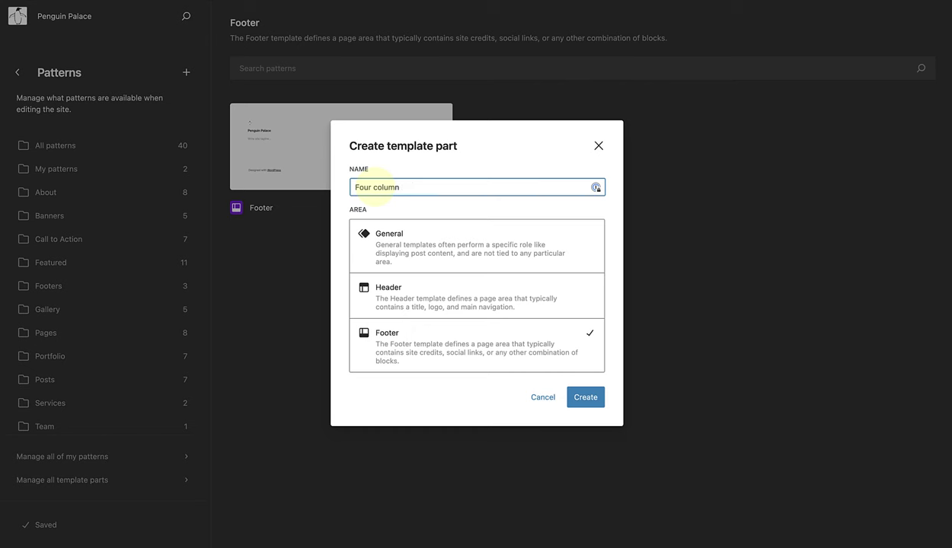
text( footer)
click(585, 397)
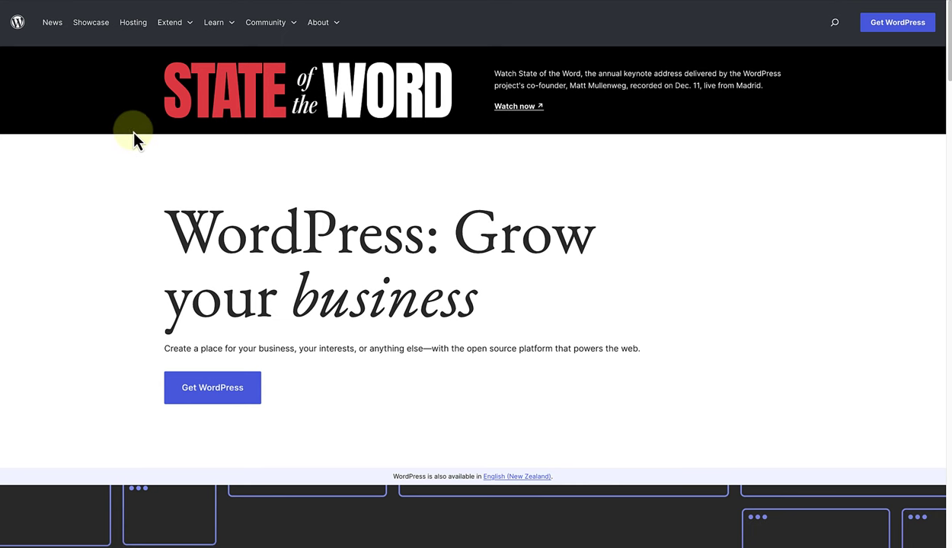
Browse the WordPress.org Pattern Directory's Community patterns filtered to Footers.
click(169, 30)
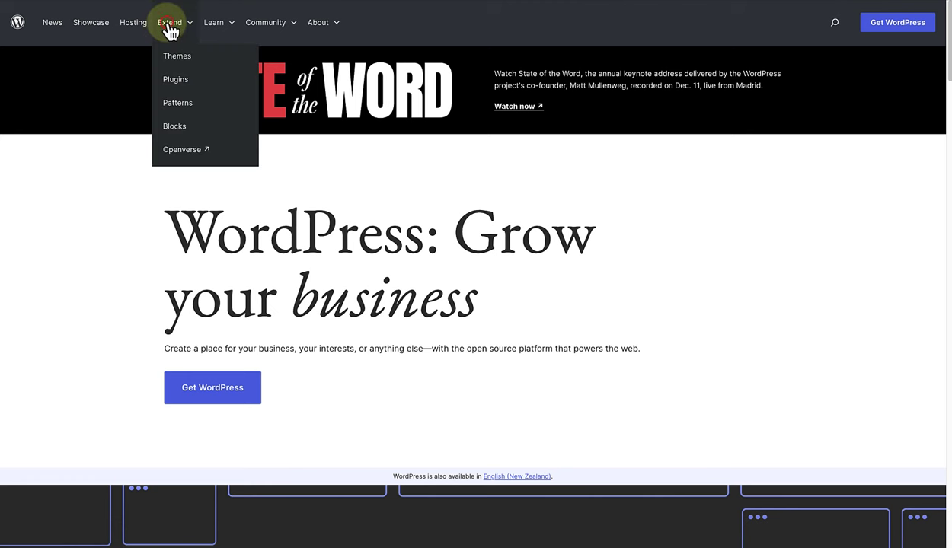
click(172, 108)
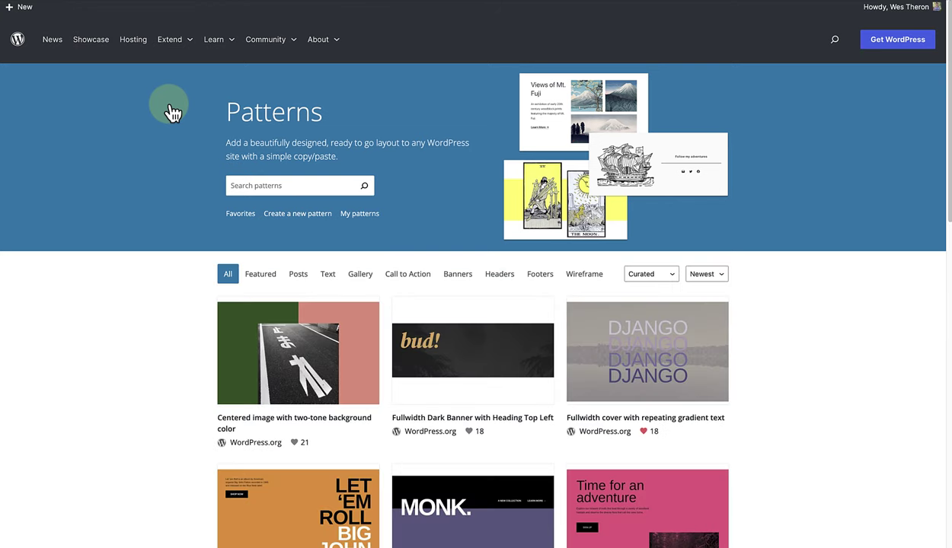
click(644, 275)
click(637, 278)
click(637, 286)
click(636, 287)
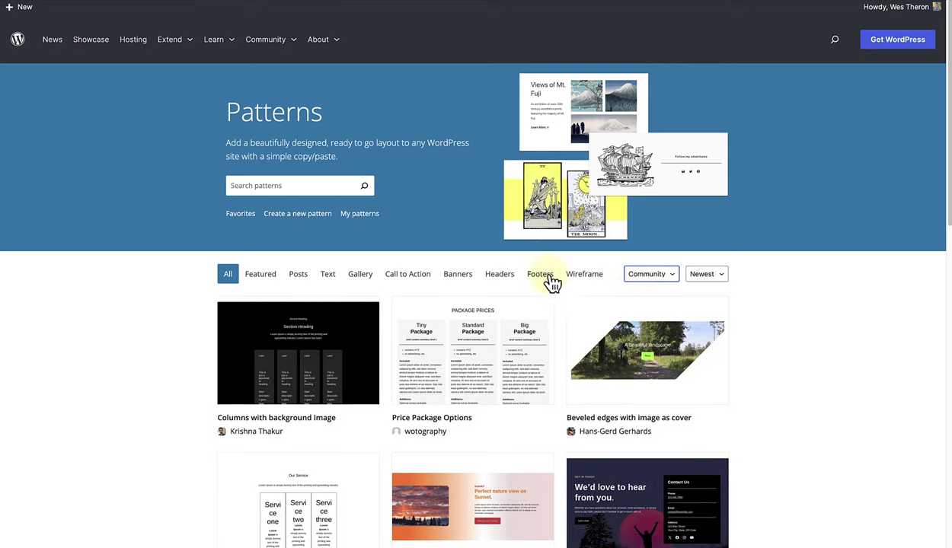
click(541, 279)
Copy the 'Footer area design' pattern.
scroll(457, 366, down, 6)
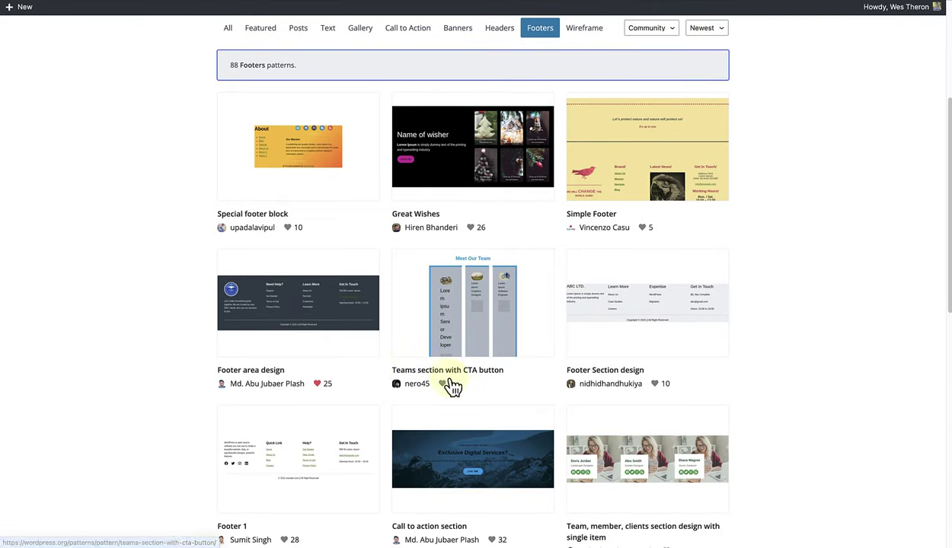
mouse_move(299, 313)
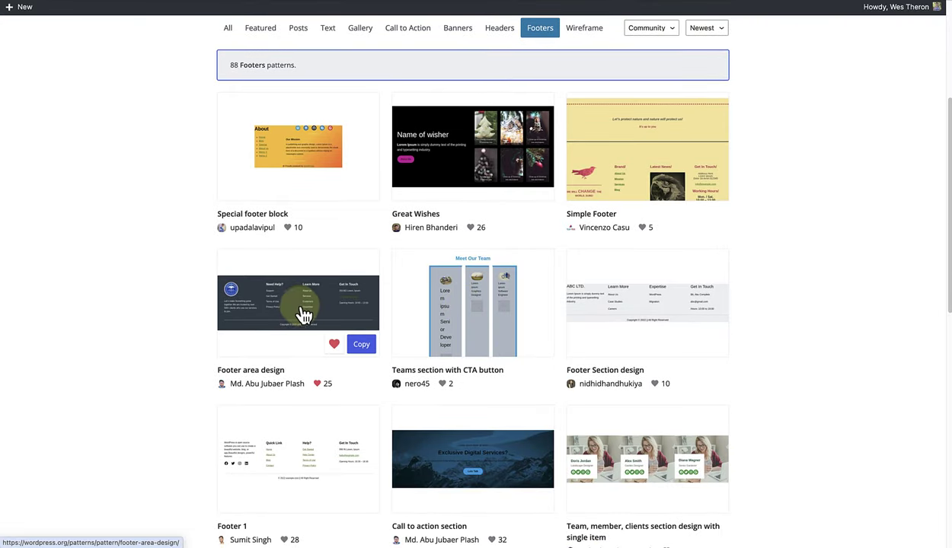
click(361, 345)
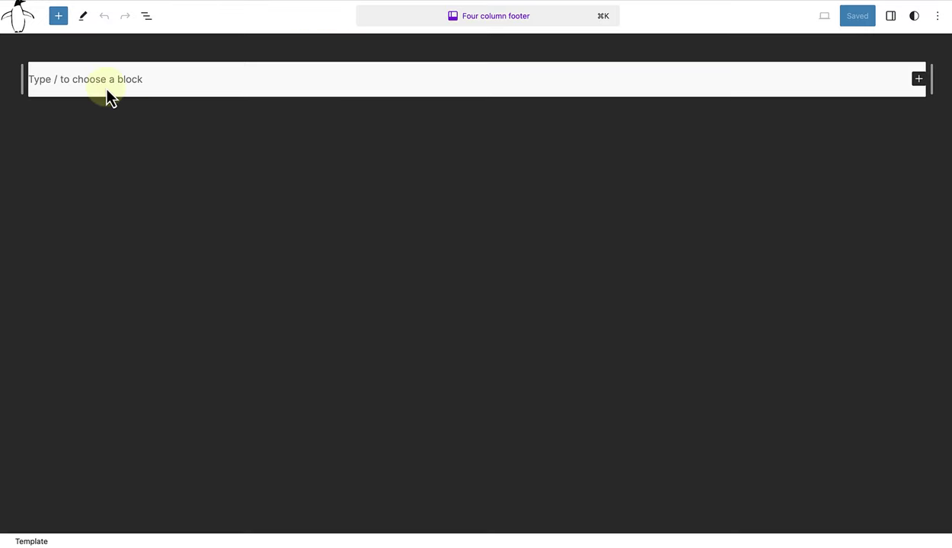
Paste the copied Footer area design pattern into the empty Four column footer.
click(60, 79)
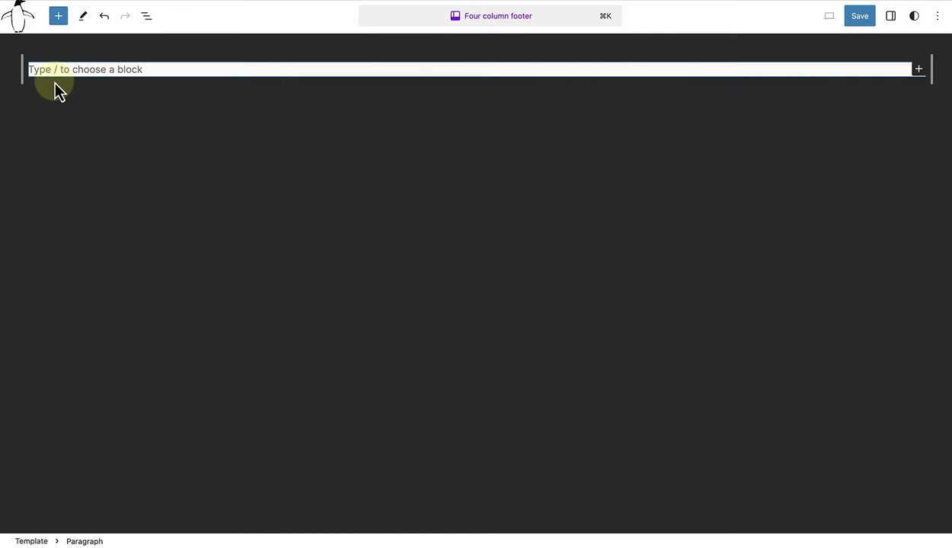
key(super+v)
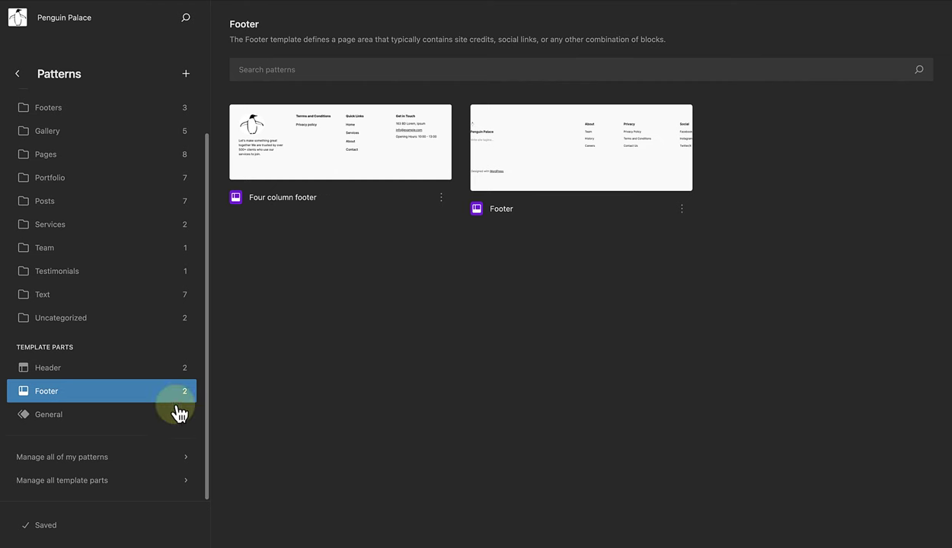
Show all template parts and inspect the Actions menus for Four column footer and Header.
click(91, 482)
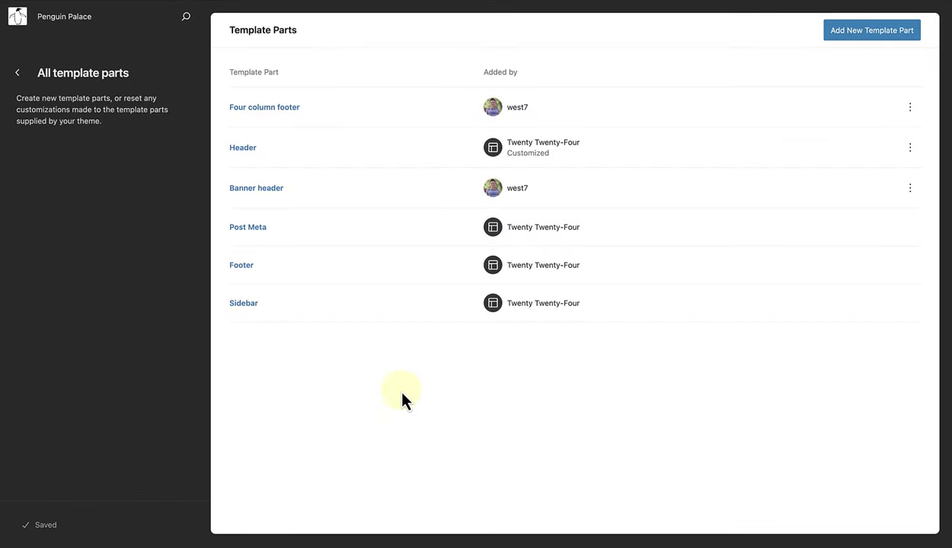
click(911, 111)
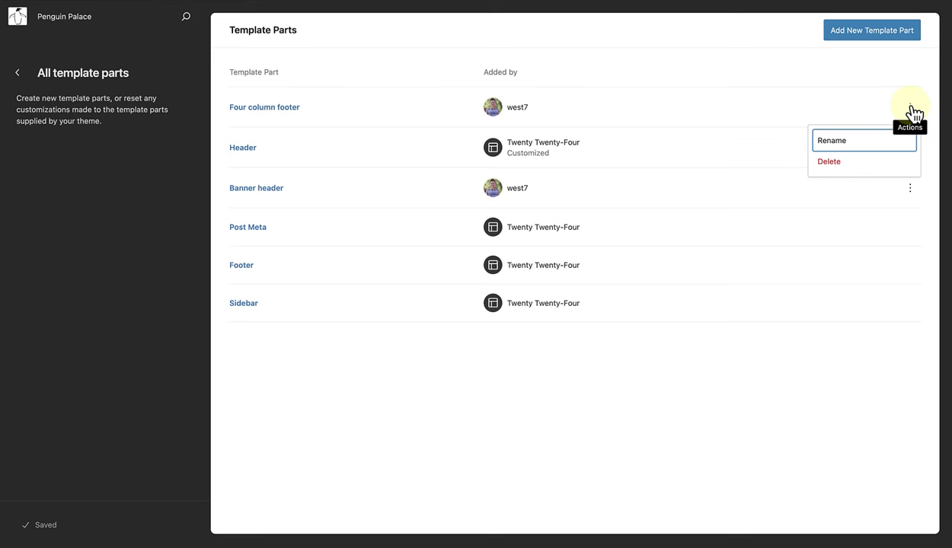
click(756, 142)
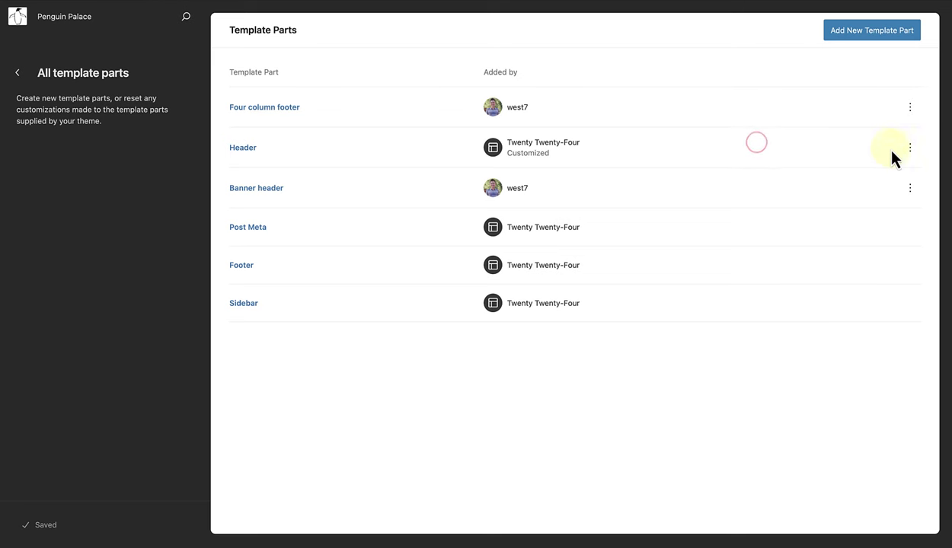
click(910, 148)
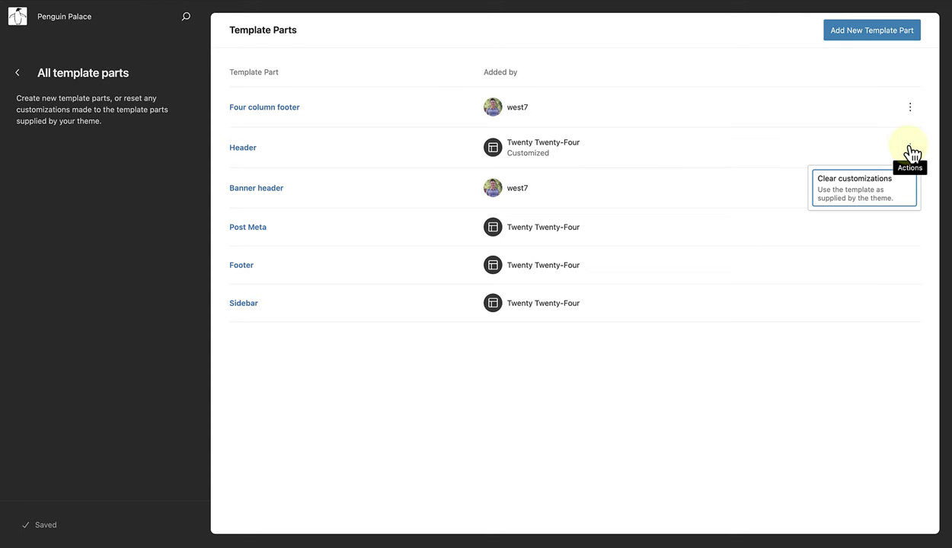